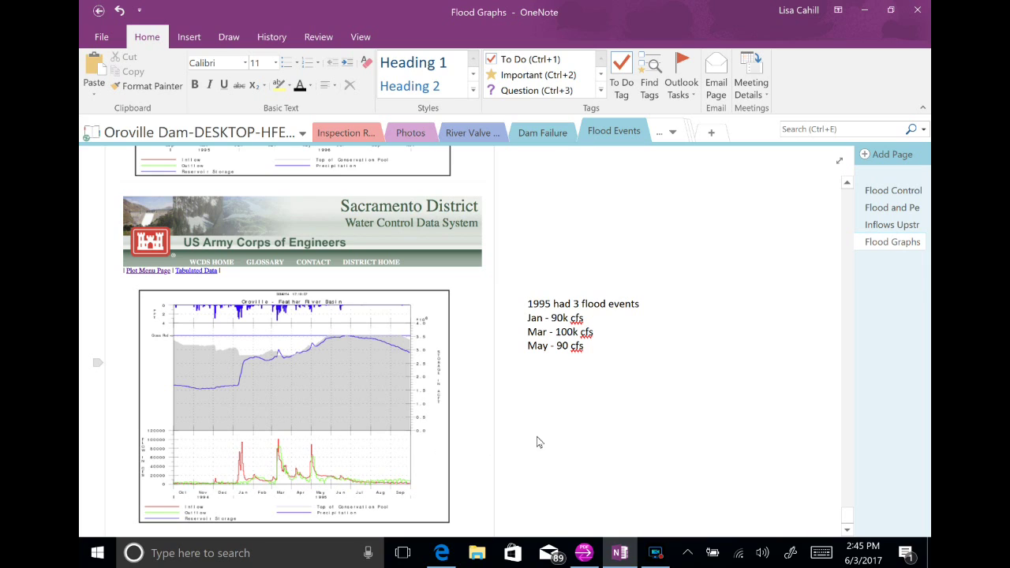
Scroll the Flood Graphs page to the 1996 Oroville chart with its 'No major flood events' note
{"action": "scroll", "coordinate": [546, 439], "scroll_direction": "up", "scroll_amount": 2}
{"action": "scroll", "coordinate": [546, 439], "scroll_direction": "up", "scroll_amount": 5}
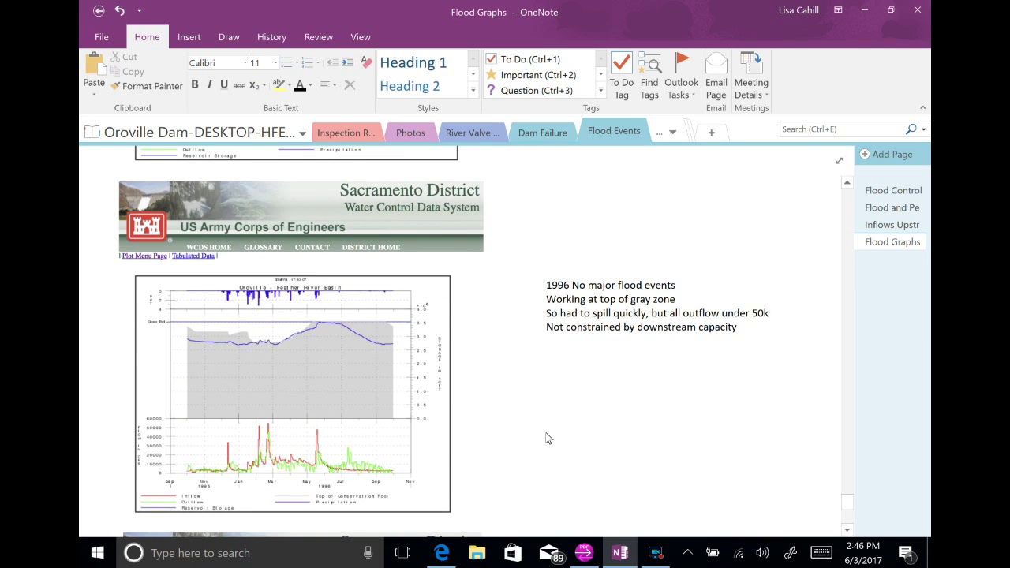
{"action": "scroll", "coordinate": [549, 439], "scroll_direction": "down", "scroll_amount": 1}
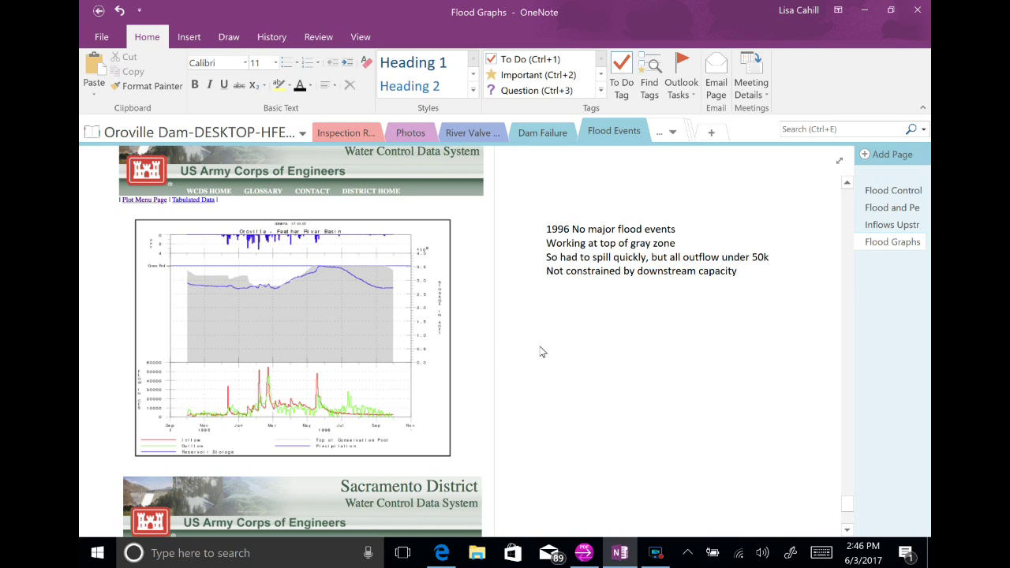
{"action": "scroll", "coordinate": [542, 352], "scroll_direction": "up", "scroll_amount": 4}
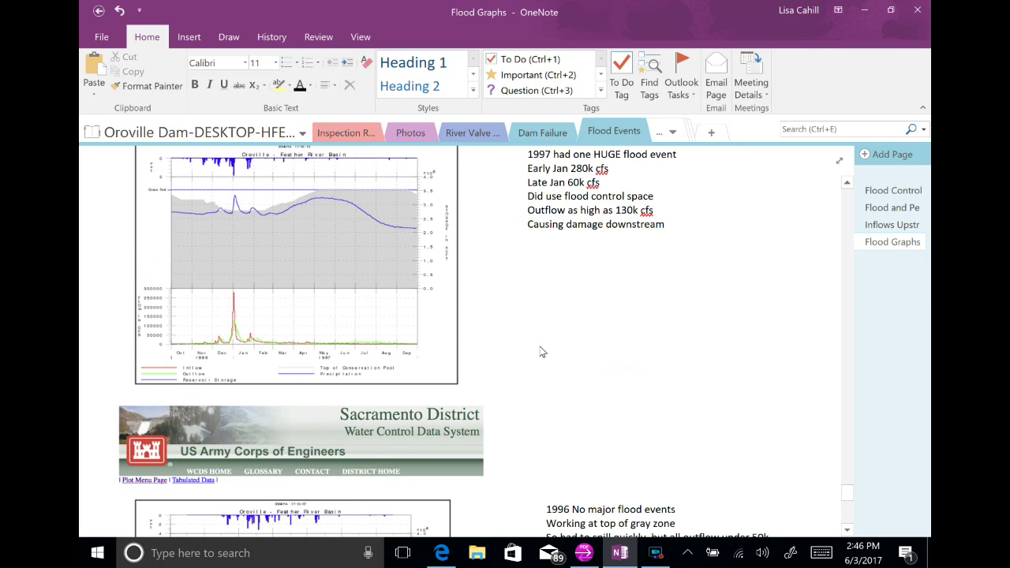
Scroll to the 1997 chart's notes on the 280k cfs inflow and 130k outflow flood
{"action": "scroll", "coordinate": [541, 352], "scroll_direction": "up", "scroll_amount": 1}
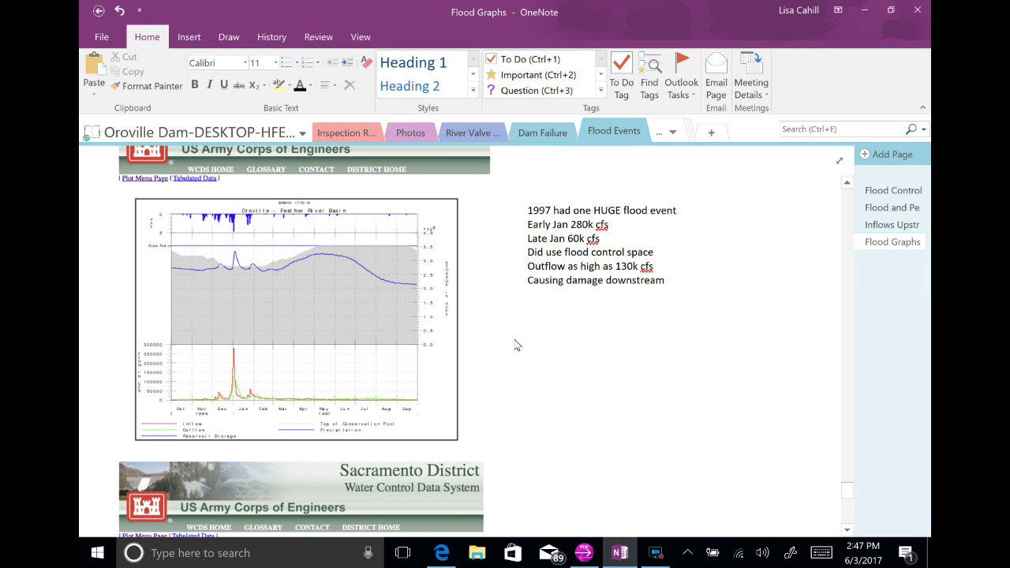
{"action": "scroll", "coordinate": [515, 345], "scroll_direction": "up", "scroll_amount": 1}
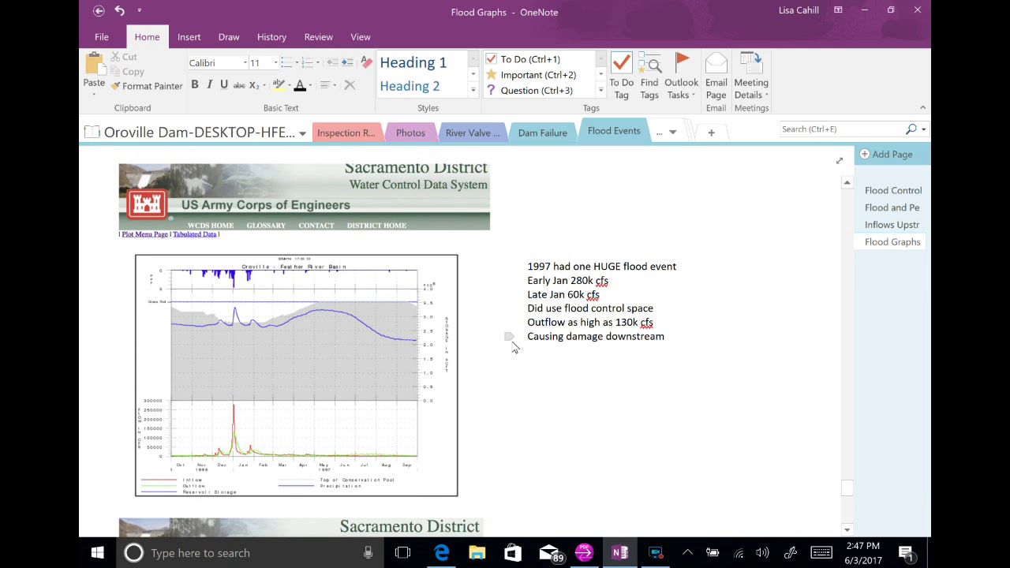
Scroll to the 1998 Oroville chart, noted as having only one event over 50k inflow
{"action": "scroll", "coordinate": [514, 347], "scroll_direction": "up", "scroll_amount": 3}
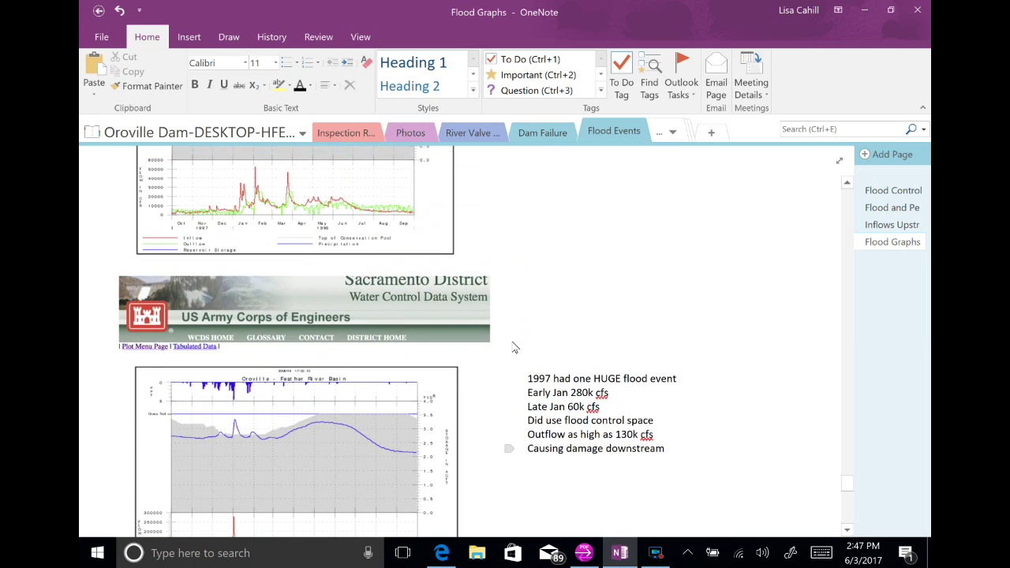
{"action": "scroll", "coordinate": [515, 348], "scroll_direction": "up", "scroll_amount": 3}
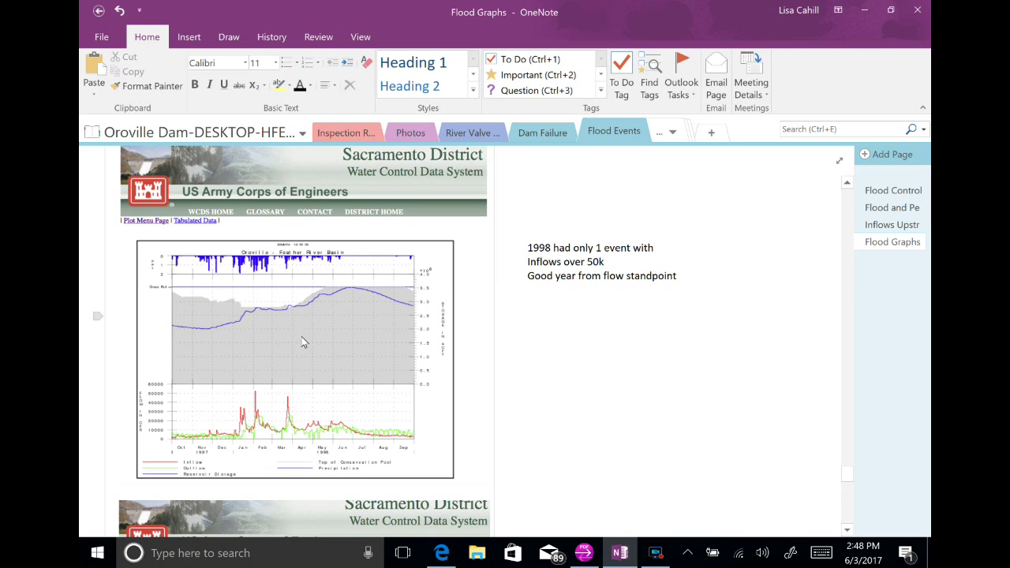
Scroll to the 1999 Oroville chart and its note that flood capacity was barely used
{"action": "scroll", "coordinate": [307, 345], "scroll_direction": "up", "scroll_amount": 5}
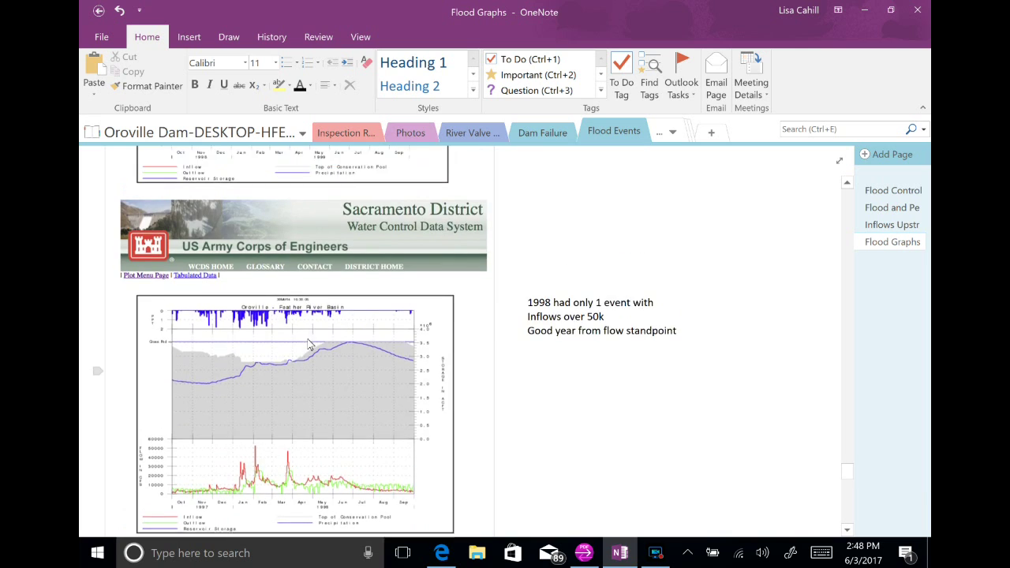
{"action": "scroll", "coordinate": [308, 345], "scroll_direction": "up", "scroll_amount": 1}
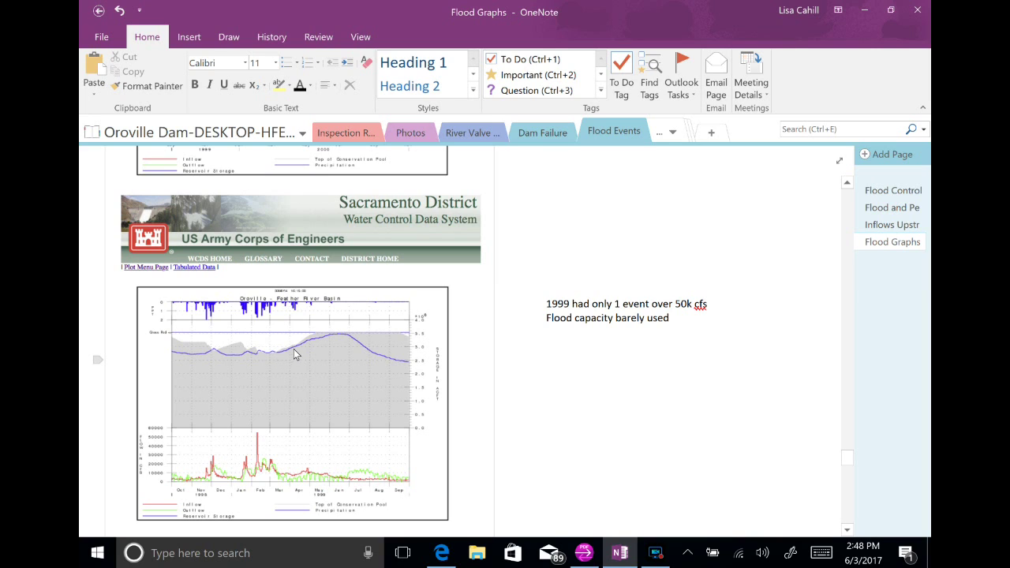
{"action": "scroll", "coordinate": [481, 364], "scroll_direction": "up", "scroll_amount": 10}
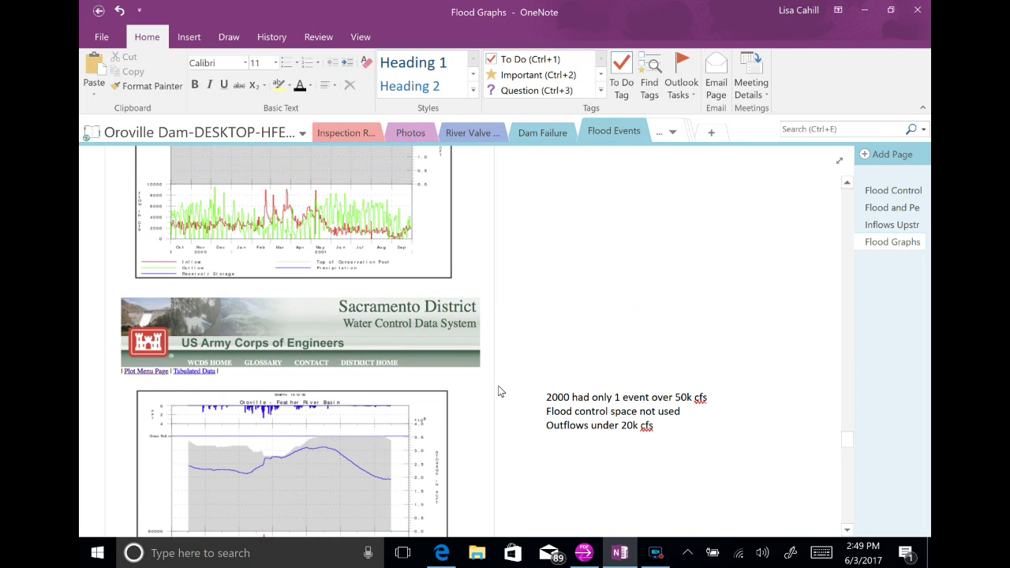
Scroll past the 2000 chart to the 2001 Oroville chart with its 'was dry' note
{"action": "scroll", "coordinate": [497, 387], "scroll_direction": "down", "scroll_amount": 2}
{"action": "scroll", "coordinate": [497, 386], "scroll_direction": "down", "scroll_amount": 4}
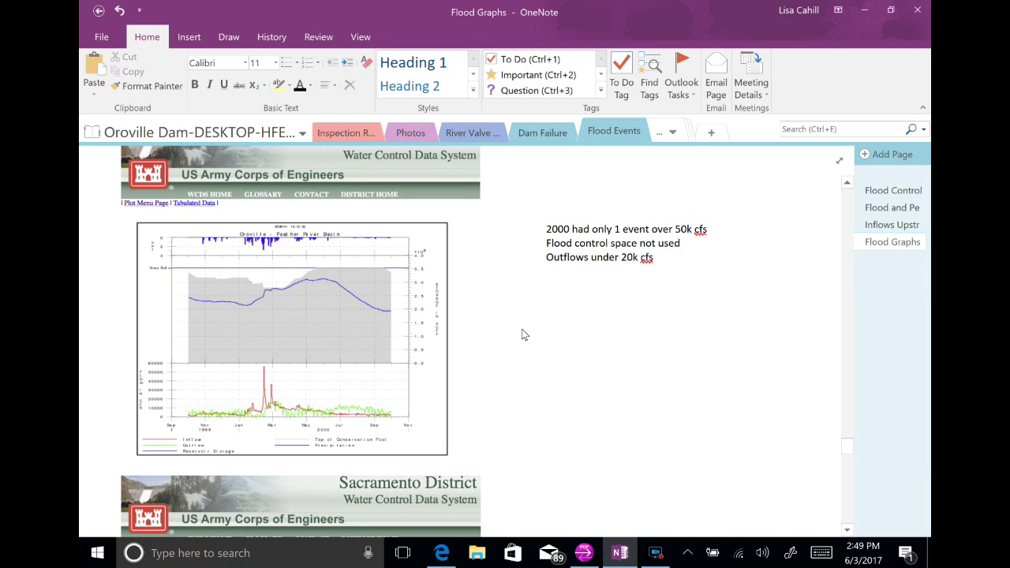
{"action": "scroll", "coordinate": [524, 335], "scroll_direction": "down", "scroll_amount": 10}
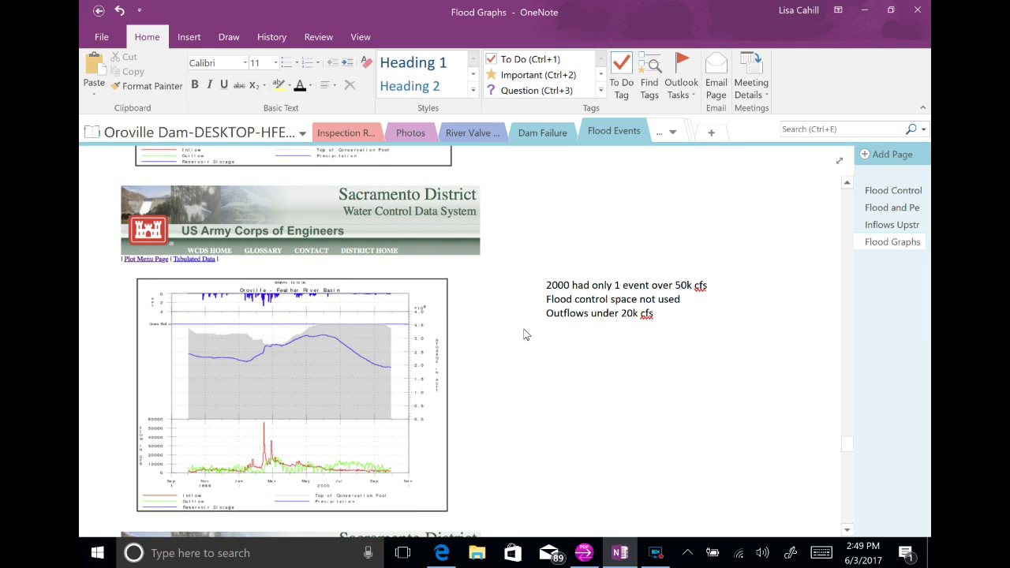
{"action": "scroll", "coordinate": [524, 335], "scroll_direction": "up", "scroll_amount": 2}
{"action": "scroll", "coordinate": [524, 334], "scroll_direction": "up", "scroll_amount": 4}
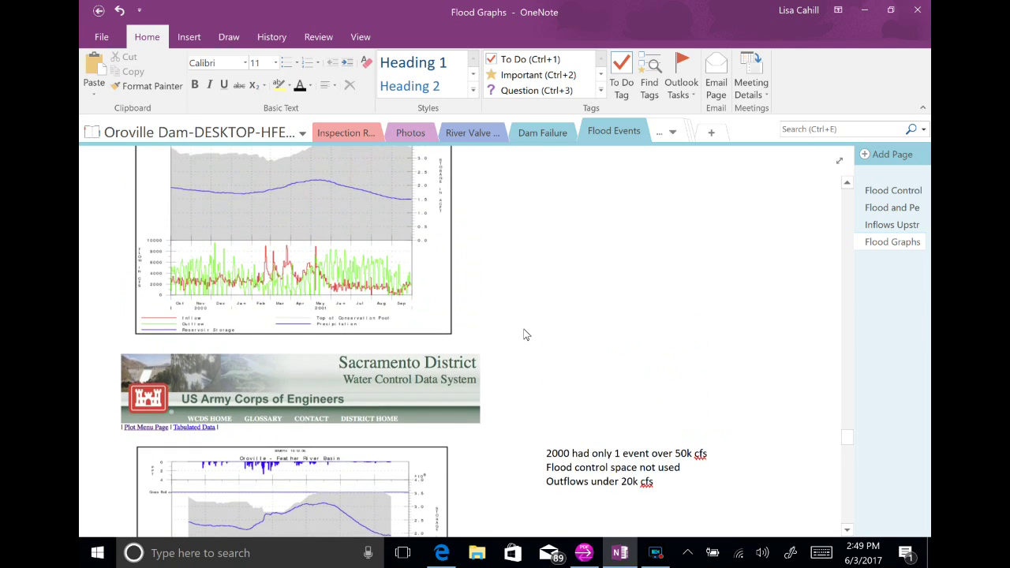
{"action": "scroll", "coordinate": [527, 334], "scroll_direction": "up", "scroll_amount": 4}
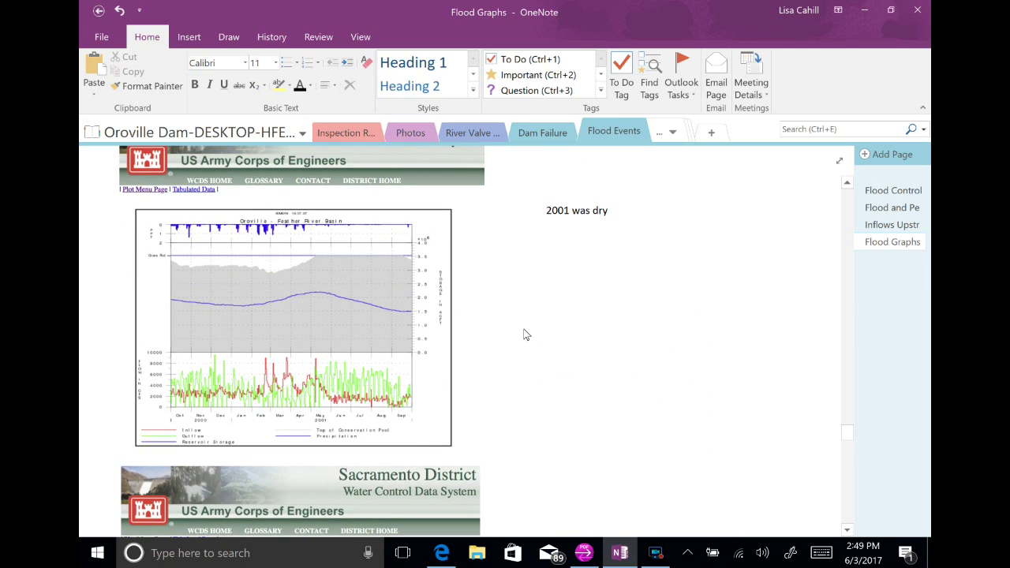
{"action": "scroll", "coordinate": [526, 335], "scroll_direction": "up", "scroll_amount": 2}
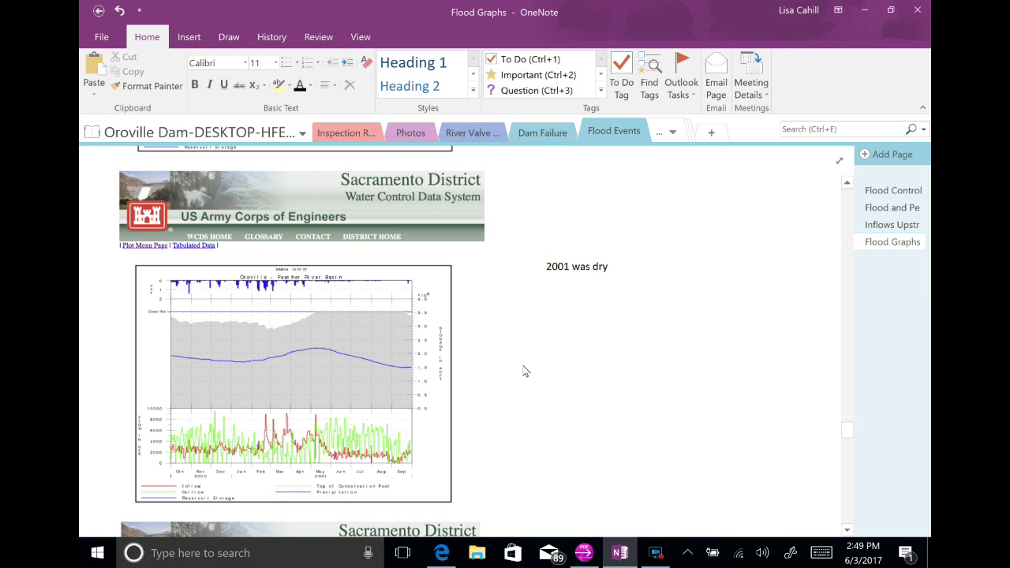
{"action": "scroll", "coordinate": [526, 371], "scroll_direction": "up", "scroll_amount": 5}
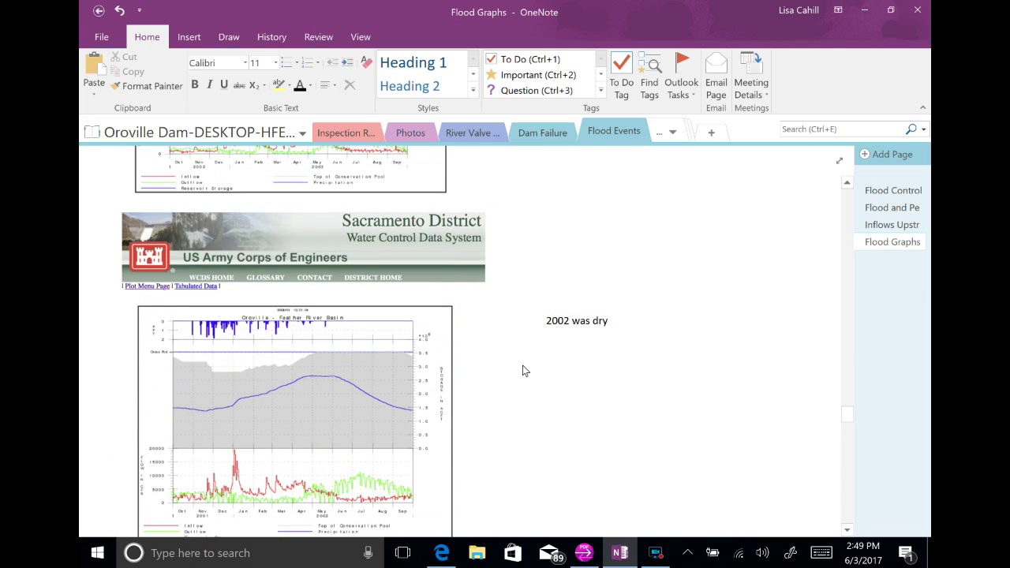
Scroll past the 2002–2004 charts to the 2005 chart: one 50k event, outflows under 10k
{"action": "scroll", "coordinate": [525, 371], "scroll_direction": "up", "scroll_amount": 4}
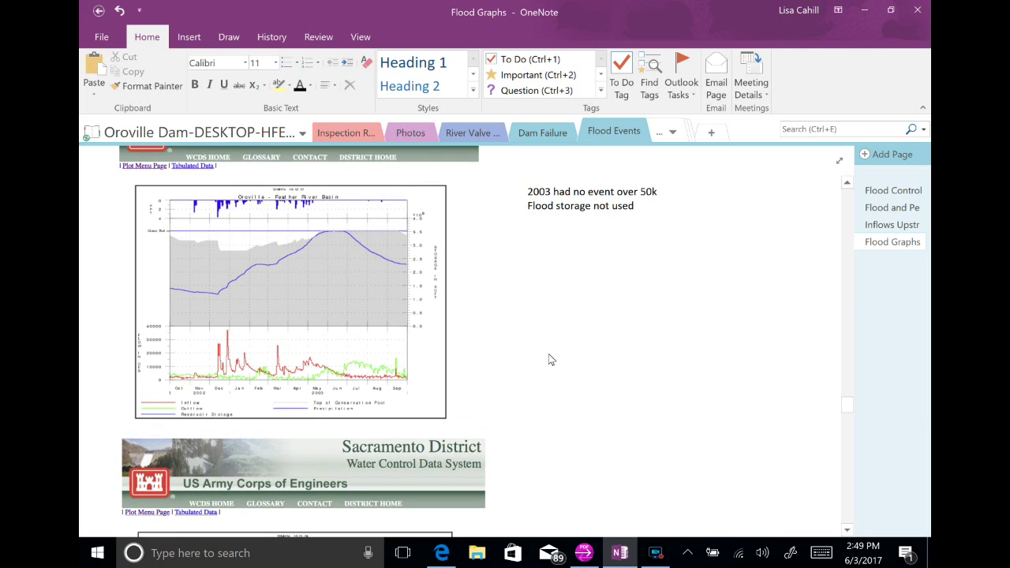
{"action": "scroll", "coordinate": [551, 360], "scroll_direction": "up", "scroll_amount": 3}
{"action": "scroll", "coordinate": [551, 360], "scroll_direction": "up", "scroll_amount": 1}
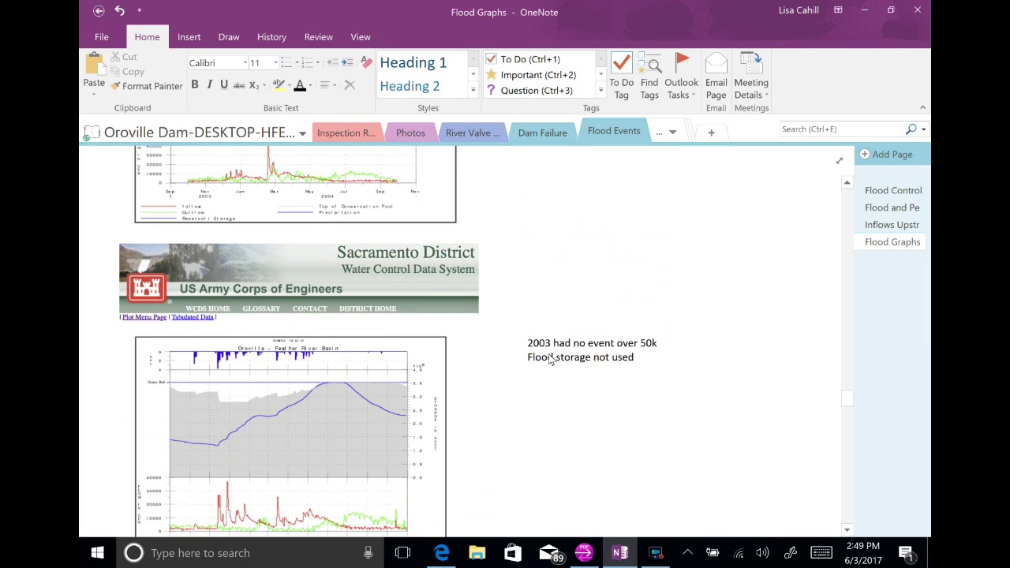
{"action": "scroll", "coordinate": [550, 360], "scroll_direction": "down", "scroll_amount": 1}
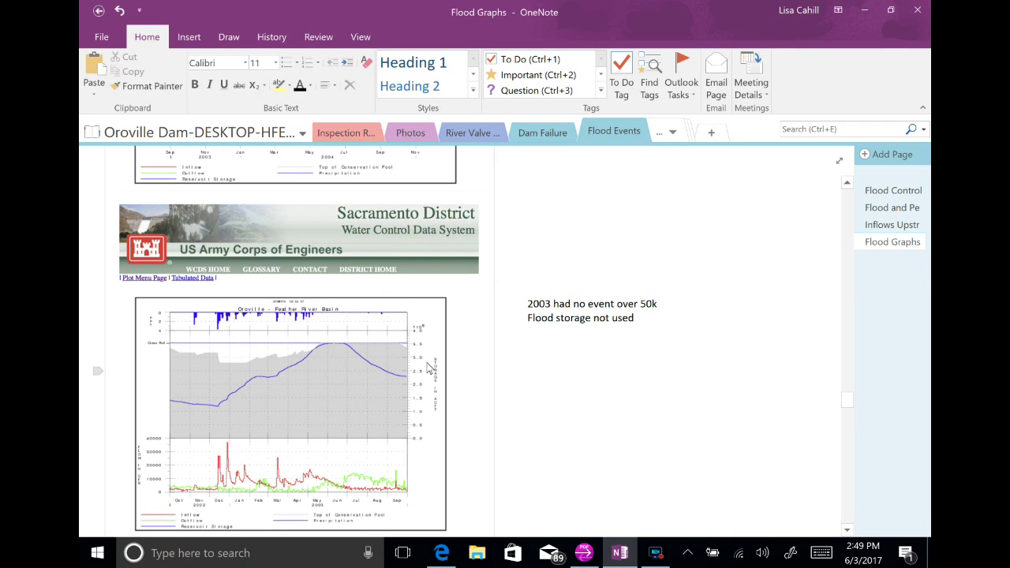
{"action": "scroll", "coordinate": [535, 378], "scroll_direction": "up", "scroll_amount": 2}
{"action": "scroll", "coordinate": [534, 378], "scroll_direction": "up", "scroll_amount": 3}
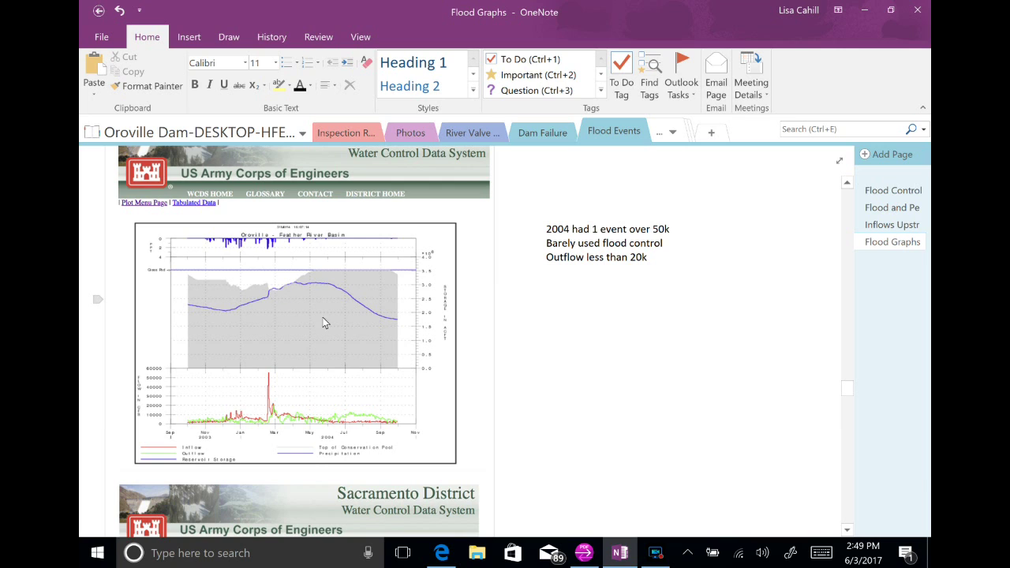
{"action": "scroll", "coordinate": [541, 375], "scroll_direction": "up", "scroll_amount": 2}
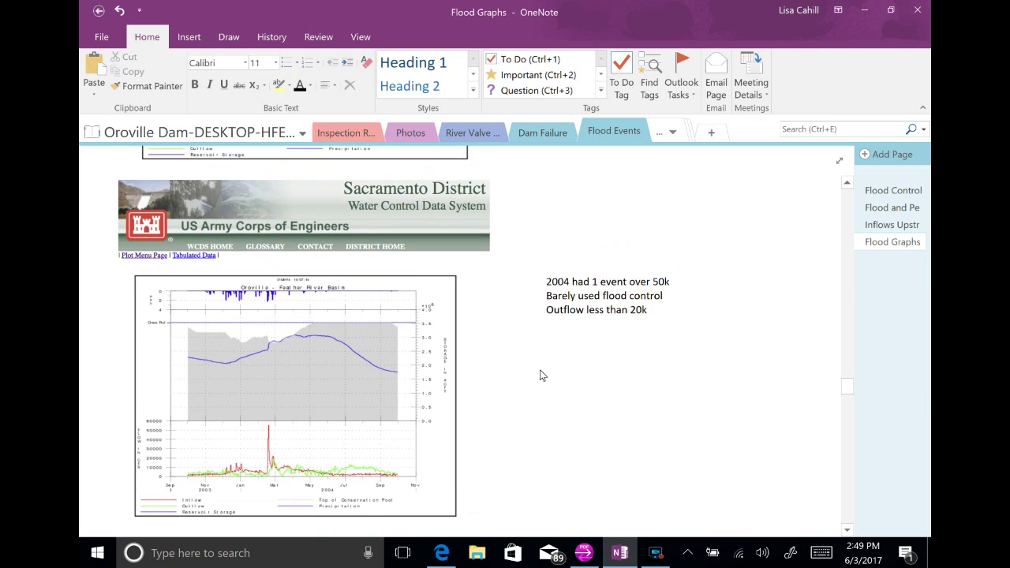
{"action": "scroll", "coordinate": [541, 375], "scroll_direction": "down", "scroll_amount": 8}
{"action": "scroll", "coordinate": [540, 376], "scroll_direction": "up", "scroll_amount": 1}
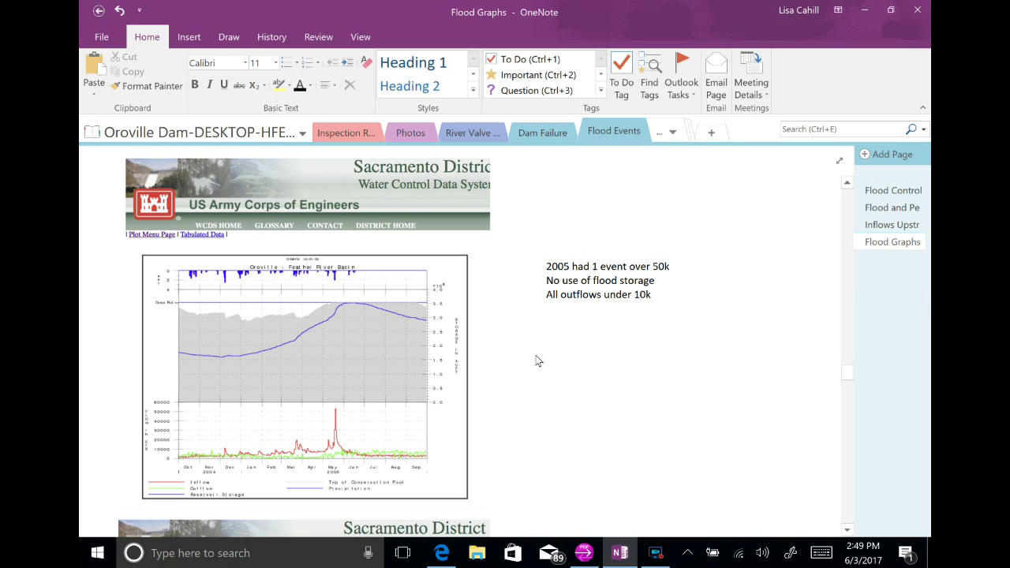
Scroll to the 2006 Oroville chart with its notes on two flood events and 60k outflow
{"action": "scroll", "coordinate": [543, 367], "scroll_direction": "up", "scroll_amount": 1}
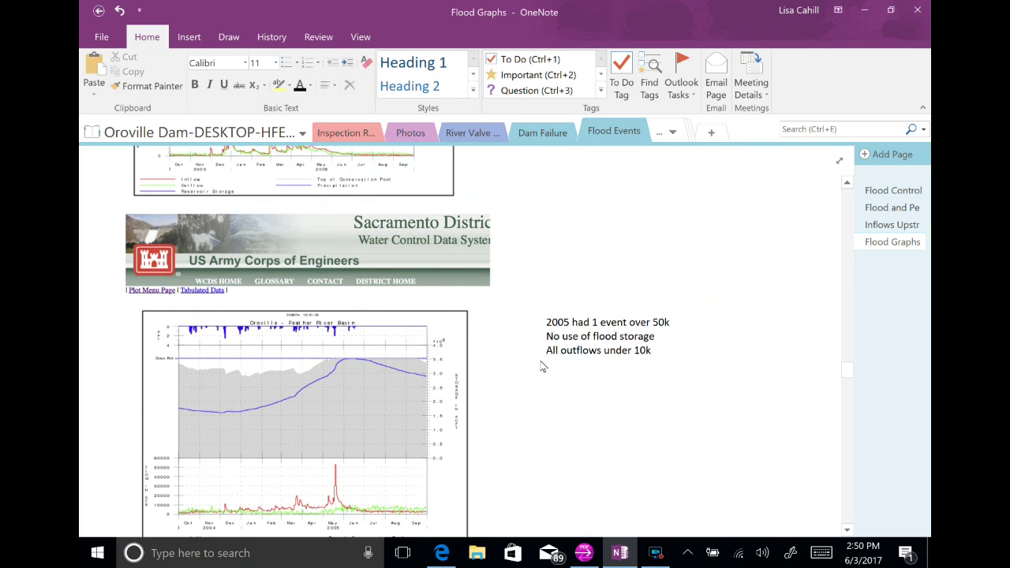
{"action": "scroll", "coordinate": [542, 366], "scroll_direction": "up", "scroll_amount": 2}
{"action": "scroll", "coordinate": [542, 366], "scroll_direction": "down", "scroll_amount": 7}
{"action": "scroll", "coordinate": [542, 366], "scroll_direction": "up", "scroll_amount": 1}
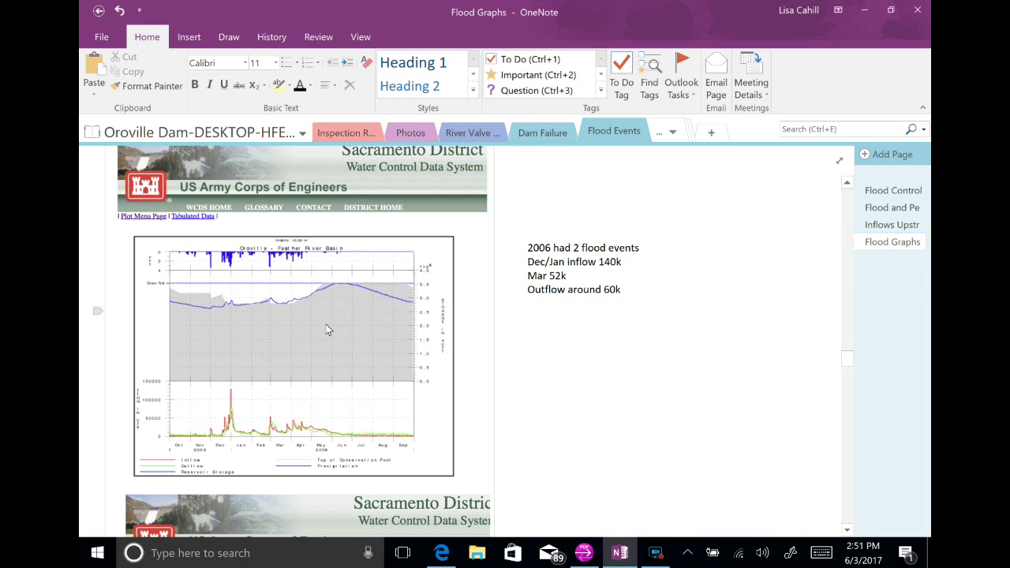
{"action": "scroll", "coordinate": [327, 331], "scroll_direction": "up", "scroll_amount": 4}
Scroll past the dry 2007–2010 charts to the 2011 chart's 40k storm and 35k outflow note
{"action": "scroll", "coordinate": [327, 331], "scroll_direction": "up", "scroll_amount": 2}
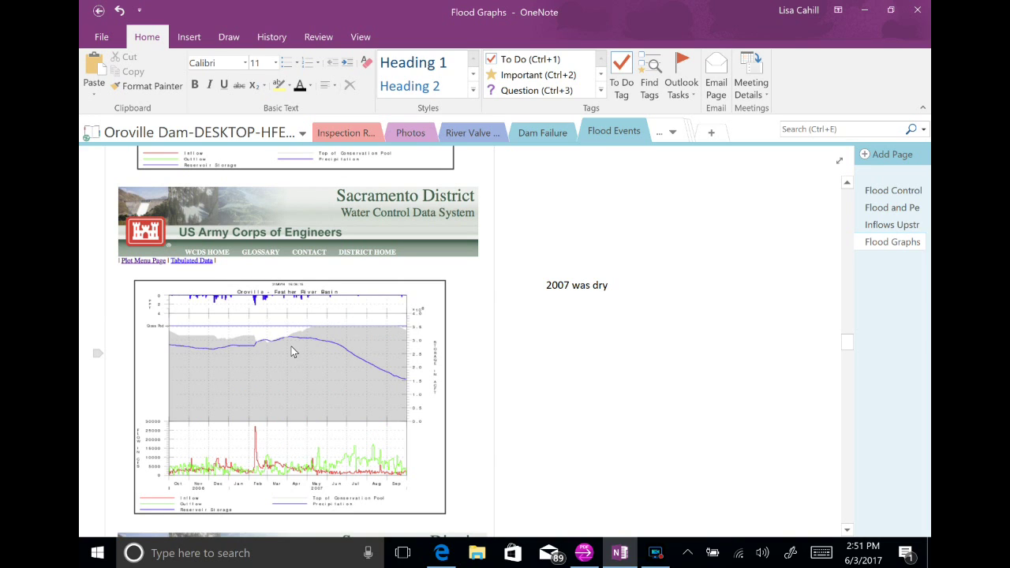
{"action": "scroll", "coordinate": [292, 351], "scroll_direction": "up", "scroll_amount": 1}
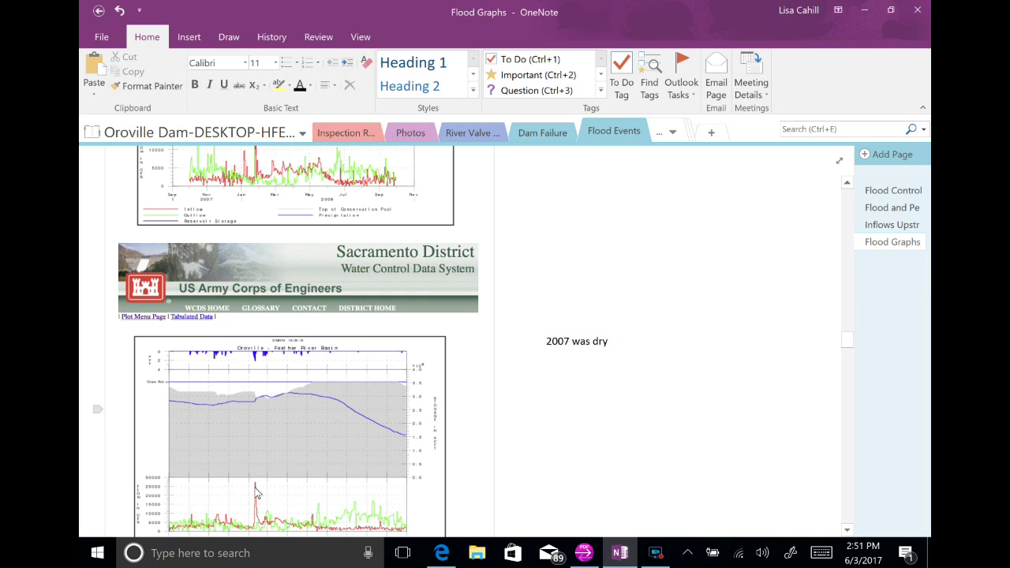
{"action": "scroll", "coordinate": [297, 466], "scroll_direction": "up", "scroll_amount": 2}
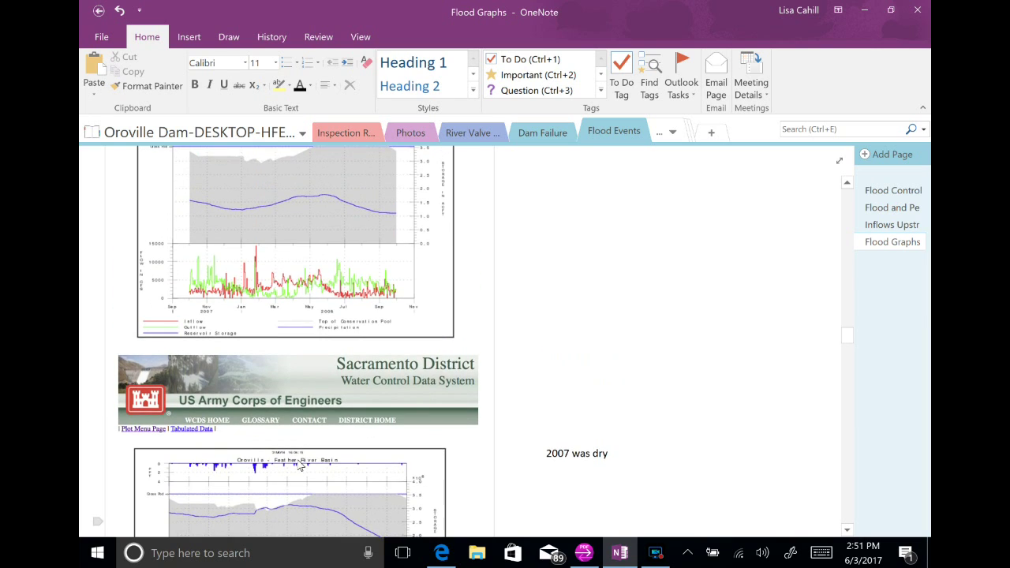
{"action": "scroll", "coordinate": [298, 466], "scroll_direction": "up", "scroll_amount": 3}
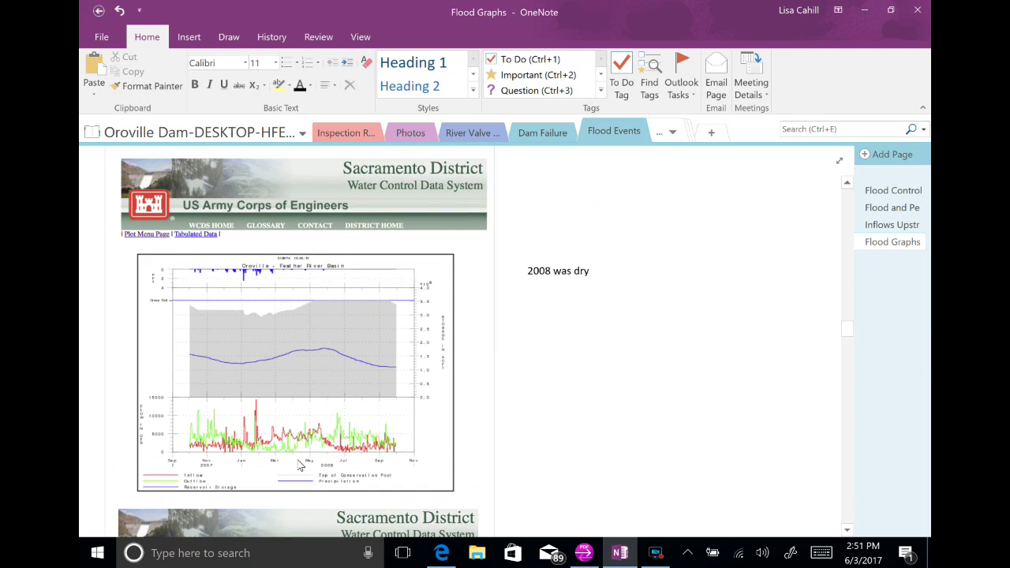
{"action": "scroll", "coordinate": [298, 466], "scroll_direction": "up", "scroll_amount": 7}
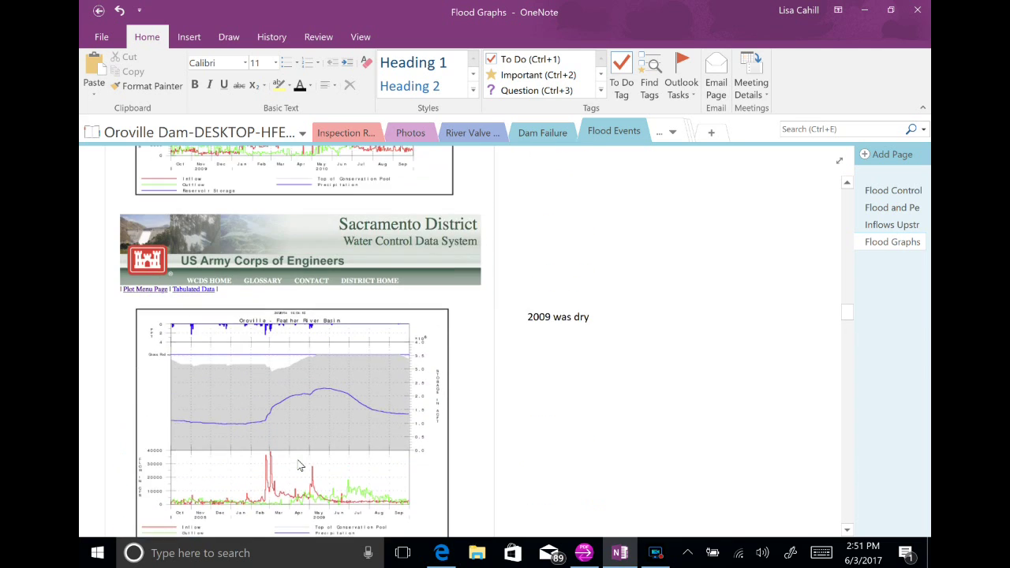
{"action": "scroll", "coordinate": [299, 466], "scroll_direction": "up", "scroll_amount": 5}
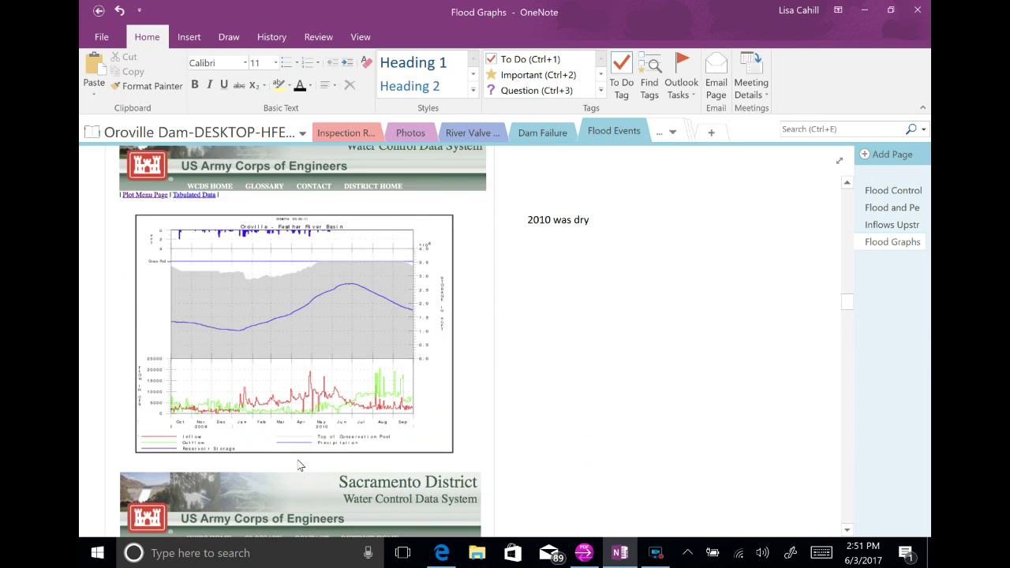
{"action": "scroll", "coordinate": [299, 465], "scroll_direction": "up", "scroll_amount": 2}
{"action": "scroll", "coordinate": [298, 465], "scroll_direction": "up", "scroll_amount": 5}
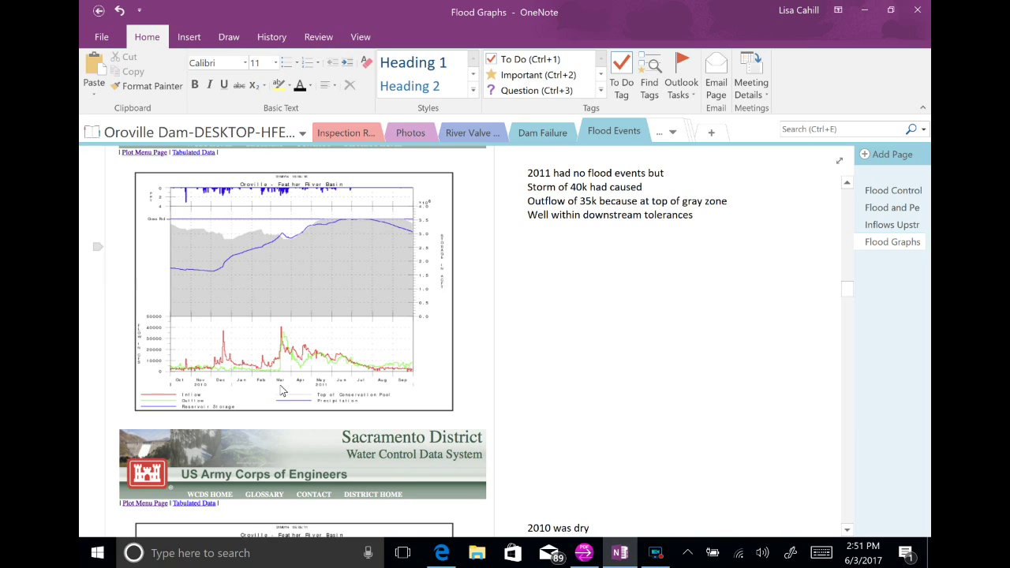
Scroll past the 2012 chart to the 2013 chart noting one 78k event with no spills
{"action": "scroll", "coordinate": [291, 357], "scroll_direction": "up", "scroll_amount": 5}
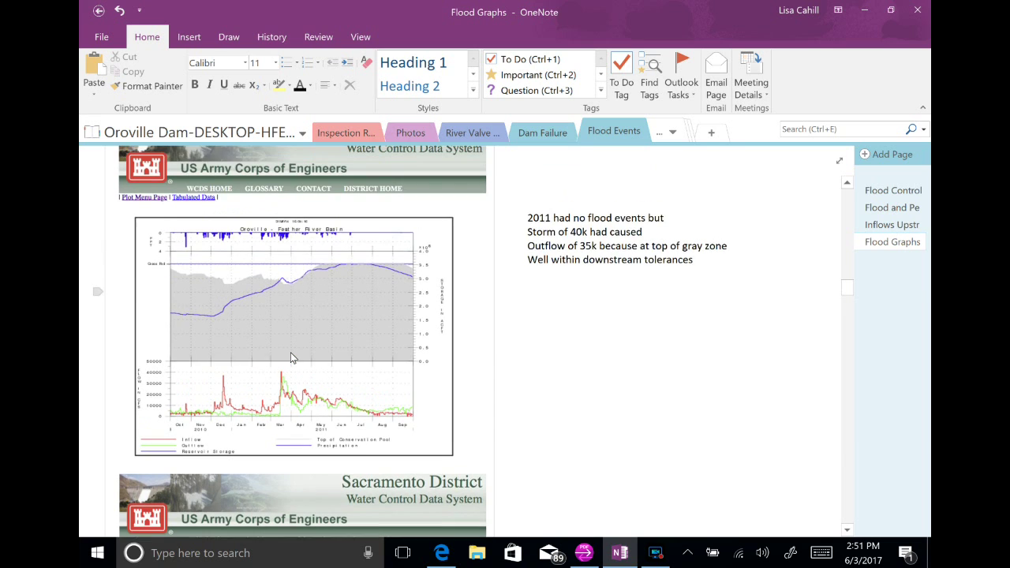
{"action": "scroll", "coordinate": [291, 358], "scroll_direction": "up", "scroll_amount": 3}
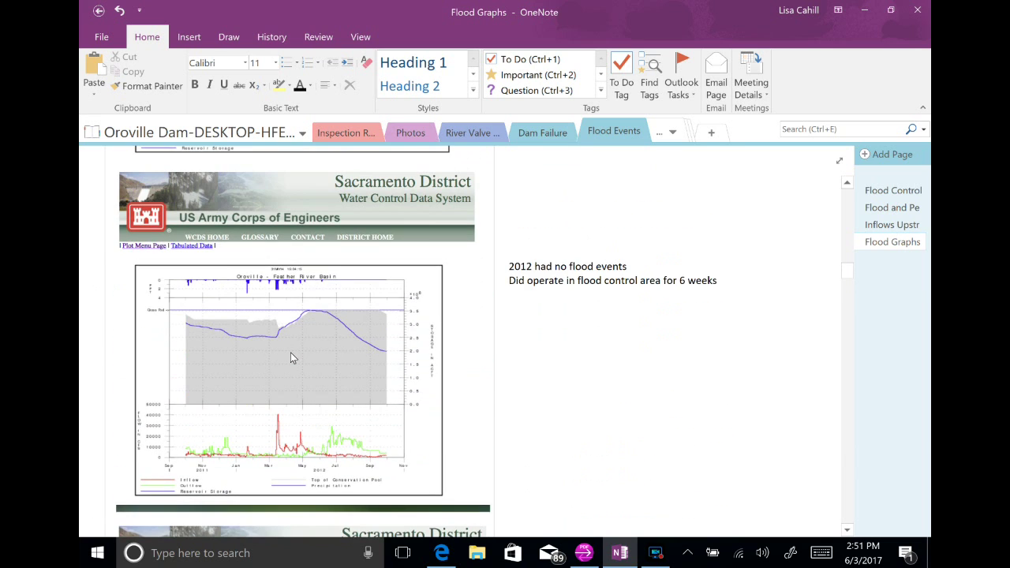
{"action": "scroll", "coordinate": [291, 358], "scroll_direction": "up", "scroll_amount": 2}
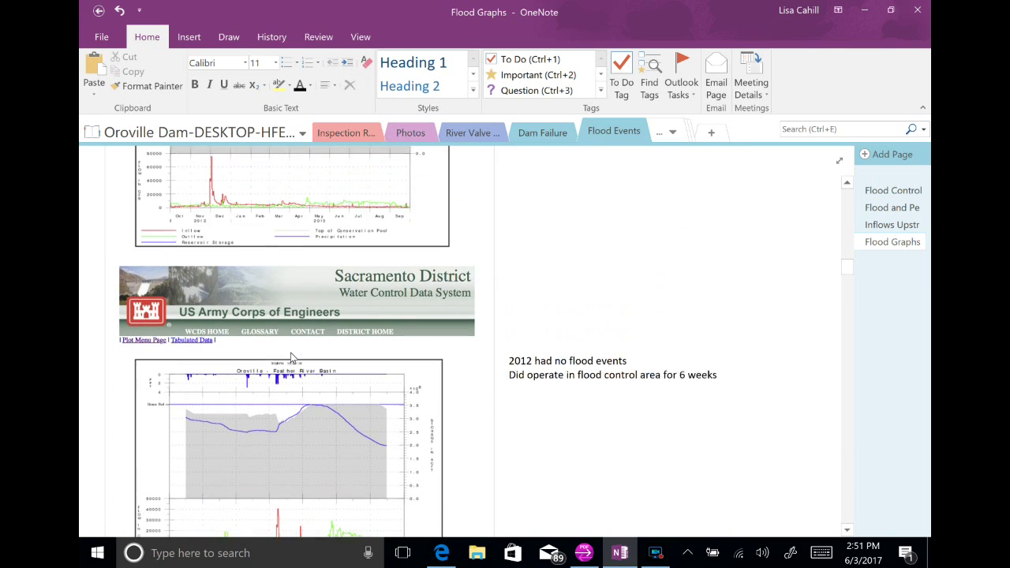
{"action": "scroll", "coordinate": [290, 358], "scroll_direction": "down", "scroll_amount": 1}
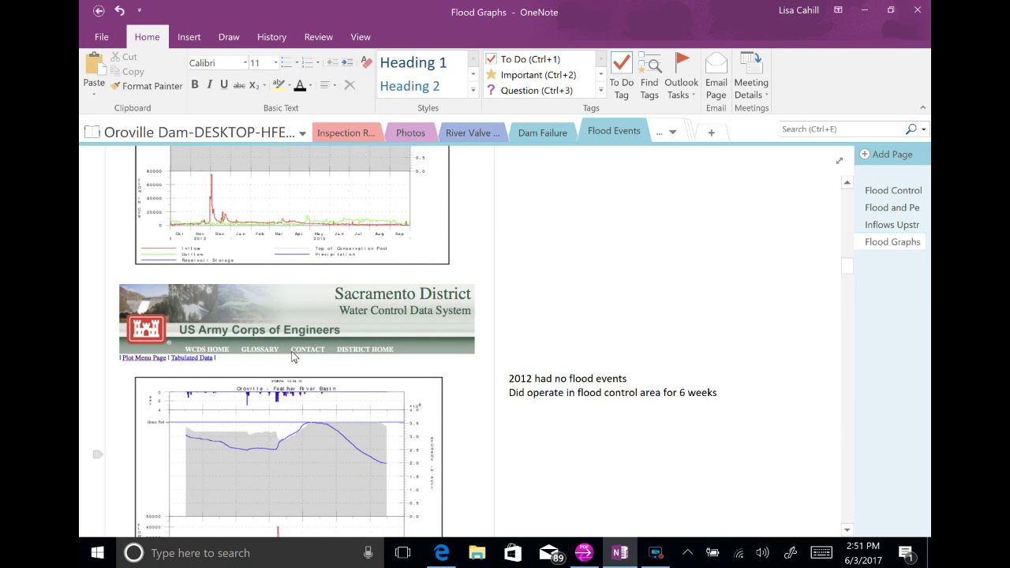
{"action": "scroll", "coordinate": [291, 357], "scroll_direction": "down", "scroll_amount": 1}
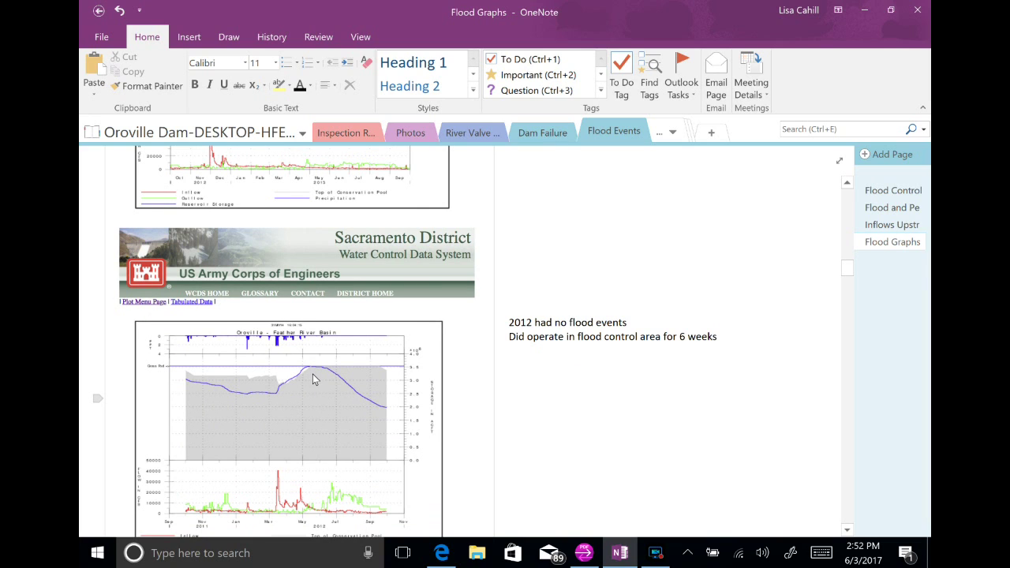
{"action": "scroll", "coordinate": [491, 362], "scroll_direction": "up", "scroll_amount": 3}
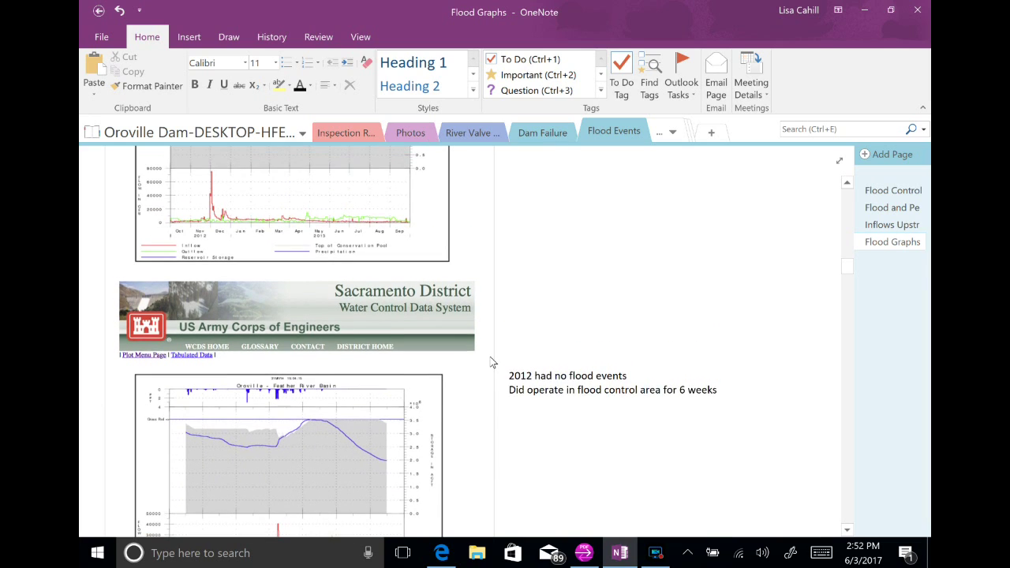
{"action": "scroll", "coordinate": [491, 362], "scroll_direction": "up", "scroll_amount": 2}
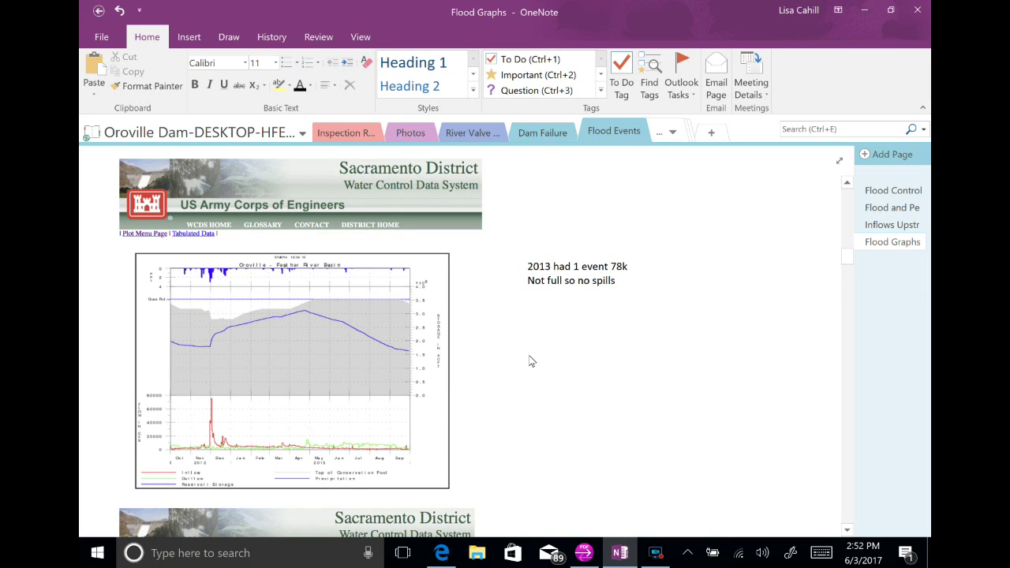
Scroll past the dry 2014 and 2015 charts to the 2016 chart's two March 50k+ events
{"action": "scroll", "coordinate": [532, 359], "scroll_direction": "up", "scroll_amount": 1}
{"action": "scroll", "coordinate": [532, 359], "scroll_direction": "up", "scroll_amount": 1}
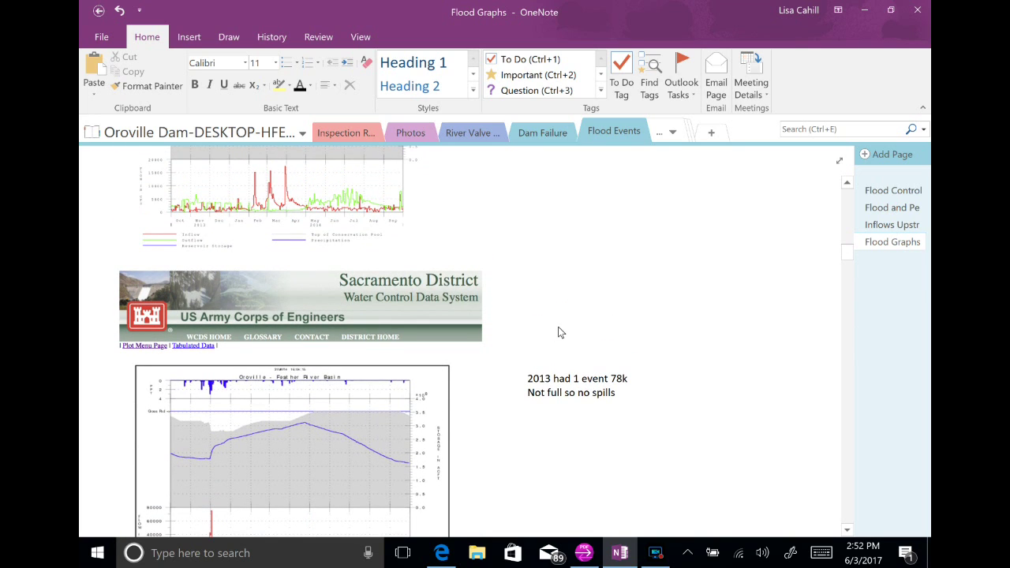
{"action": "scroll", "coordinate": [558, 328], "scroll_direction": "up", "scroll_amount": 1}
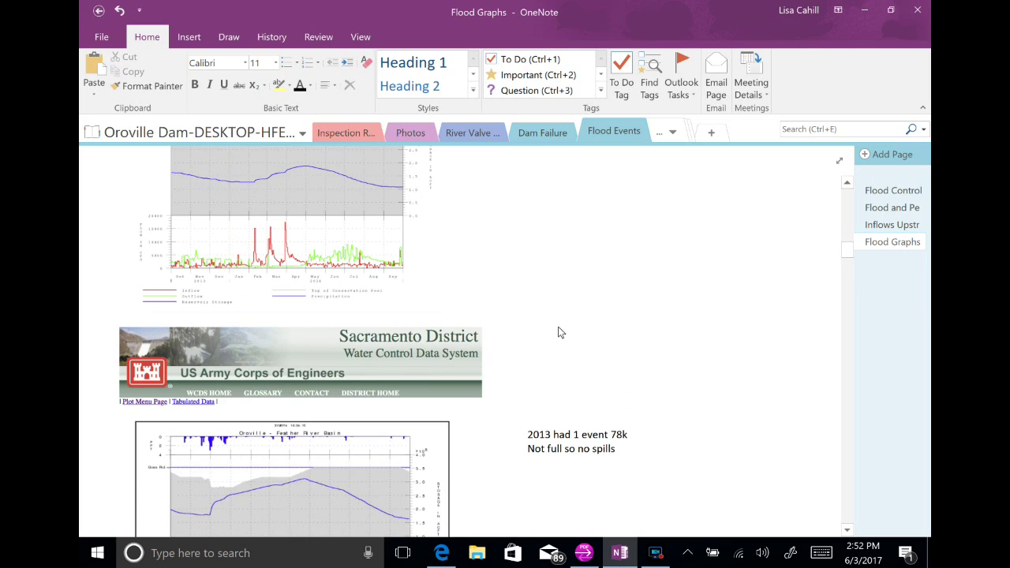
{"action": "scroll", "coordinate": [559, 332], "scroll_direction": "up", "scroll_amount": 1}
{"action": "scroll", "coordinate": [558, 332], "scroll_direction": "up", "scroll_amount": 1}
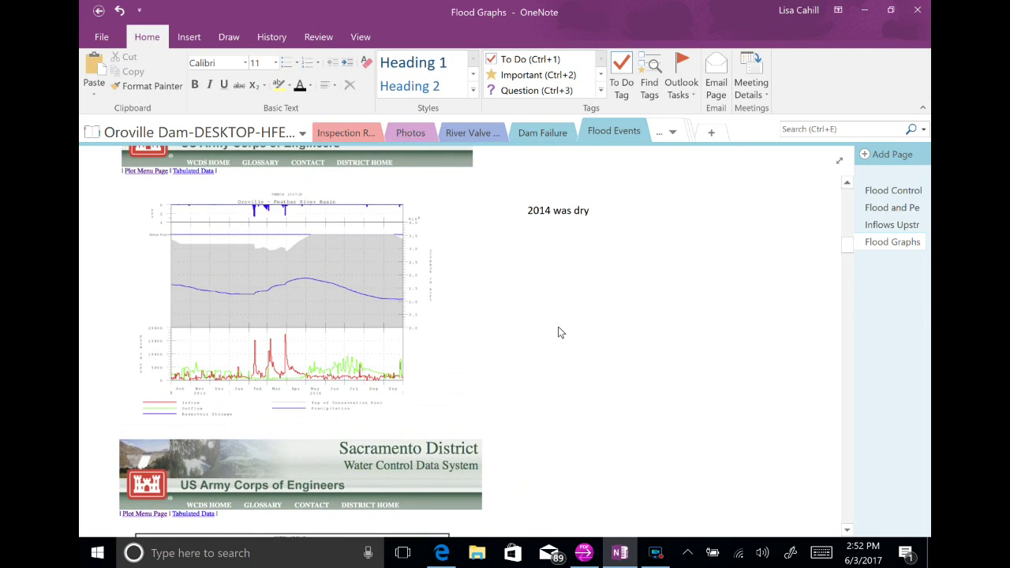
{"action": "scroll", "coordinate": [558, 332], "scroll_direction": "up", "scroll_amount": 5}
{"action": "scroll", "coordinate": [558, 333], "scroll_direction": "up", "scroll_amount": 4}
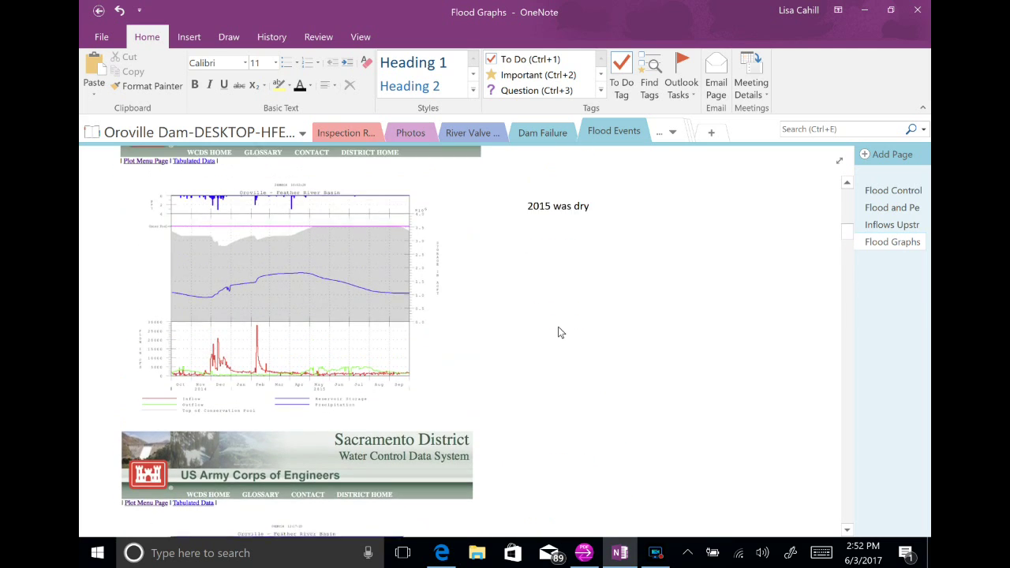
{"action": "scroll", "coordinate": [558, 333], "scroll_direction": "up", "scroll_amount": 3}
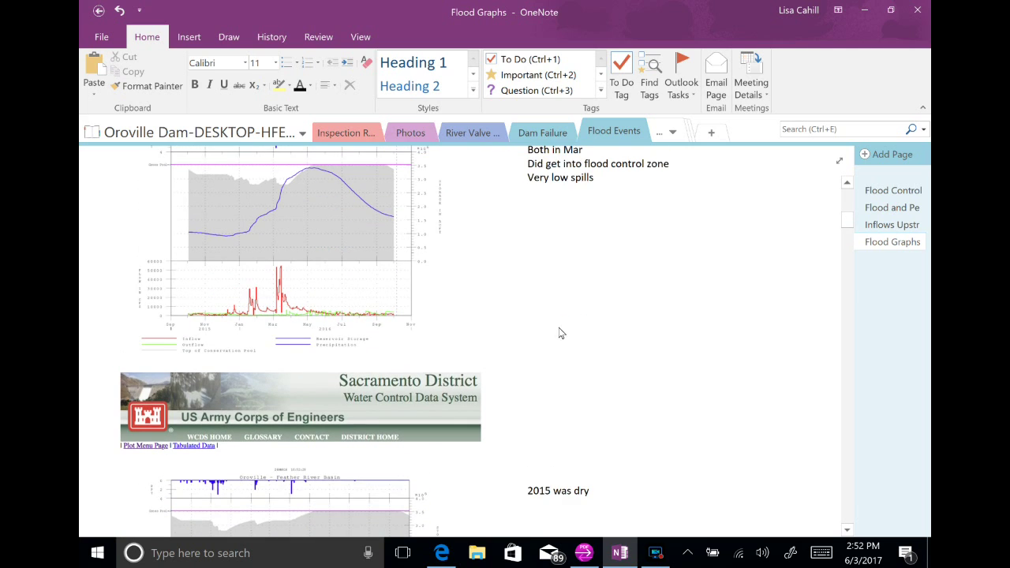
{"action": "scroll", "coordinate": [558, 336], "scroll_direction": "up", "scroll_amount": 2}
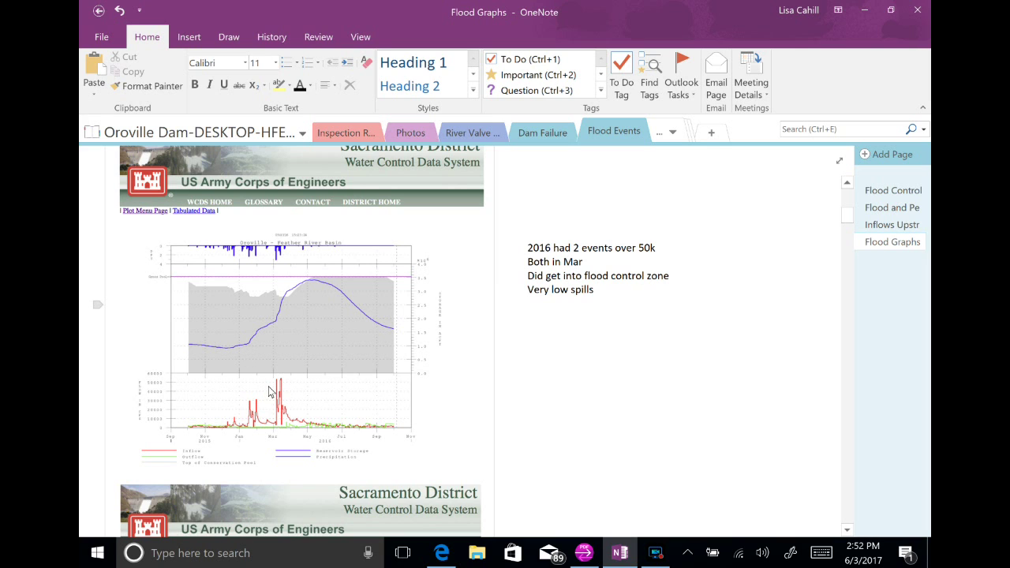
Scroll up the Flood Graphs page to bring the 2016 Oroville chart and its March-event notes into view
{"action": "scroll", "coordinate": [444, 407], "scroll_direction": "up", "scroll_amount": 5}
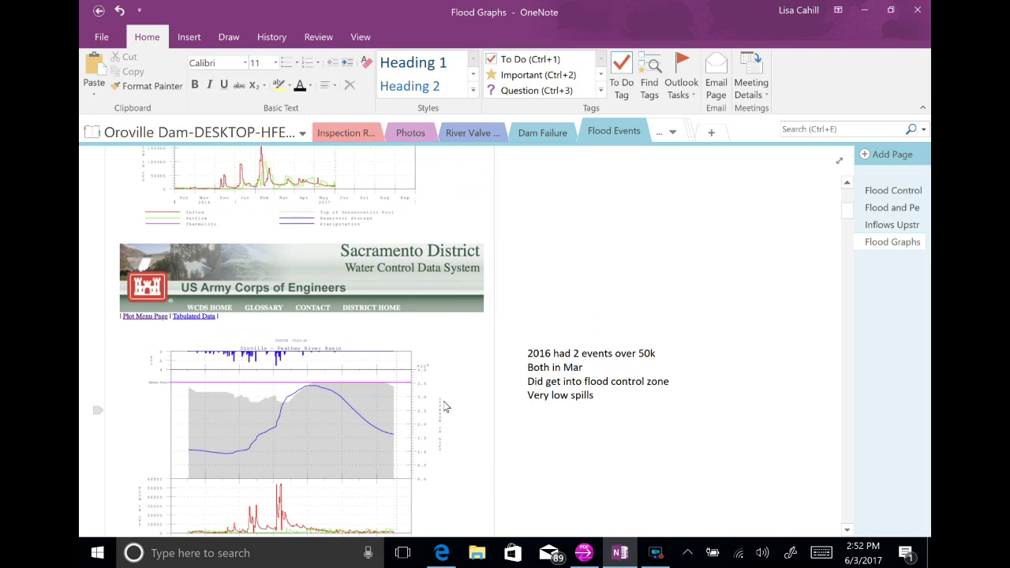